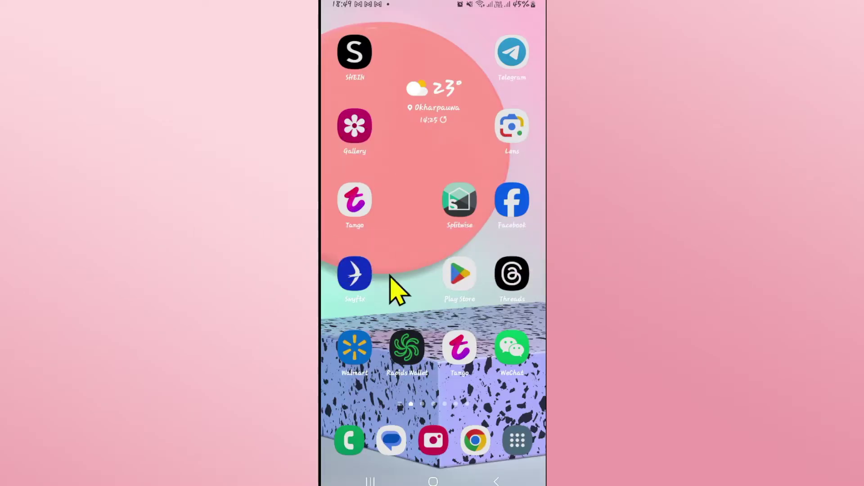
Launch the Swyftx app from the Android home screen
click(356, 276)
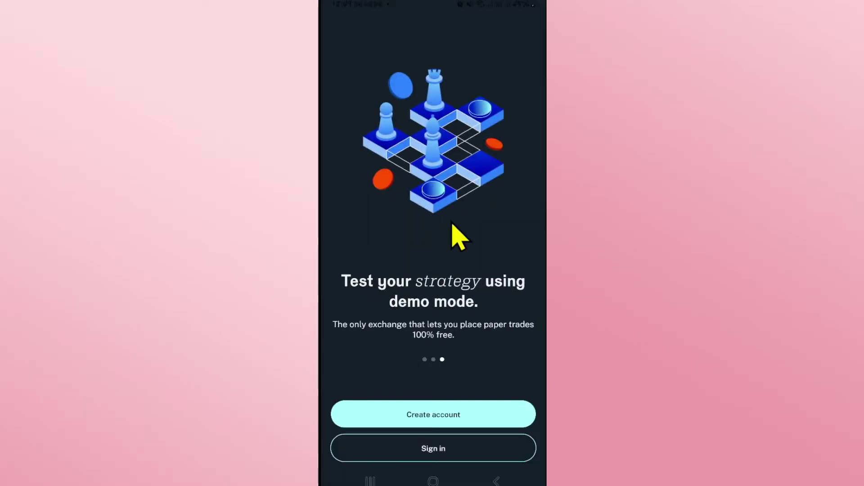
Go to Swyftx sign-in to show the empty Email and Password log-in form
click(443, 449)
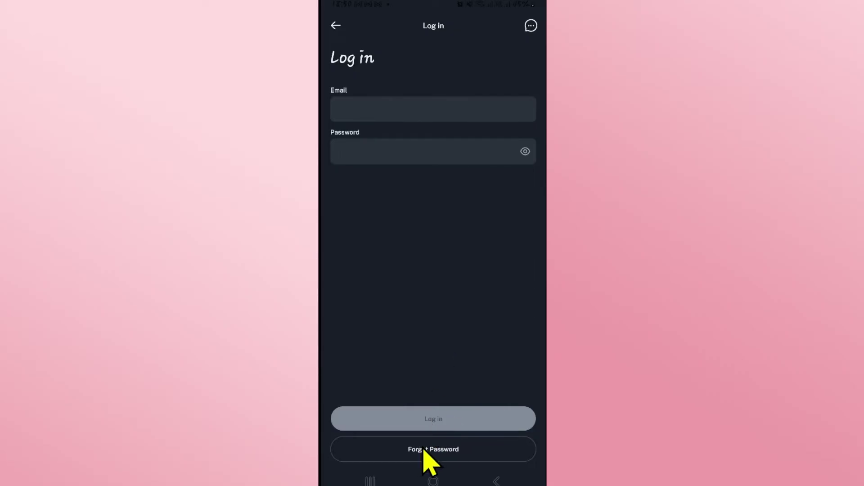
click(446, 454)
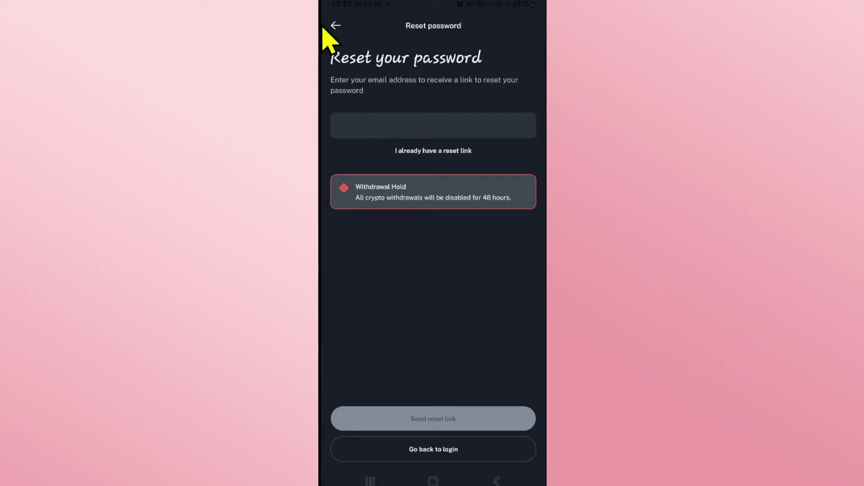
click(336, 26)
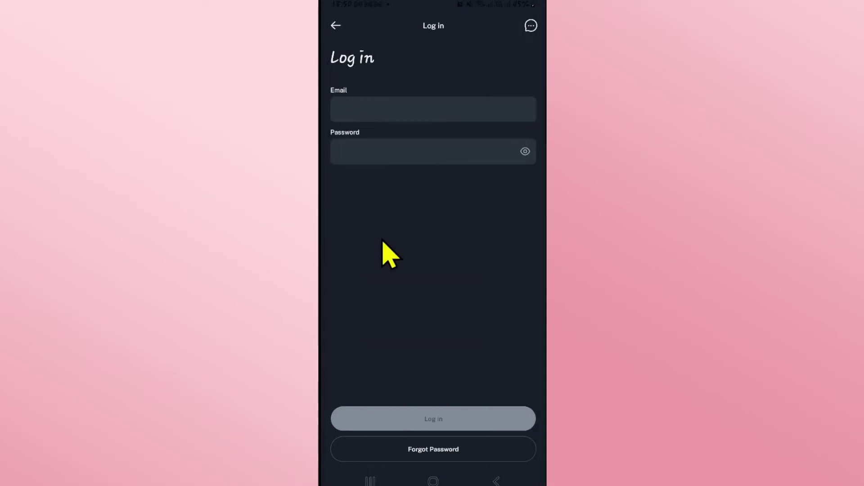
Leave Swyftx without logging in, back to the Android home screen
click(432, 481)
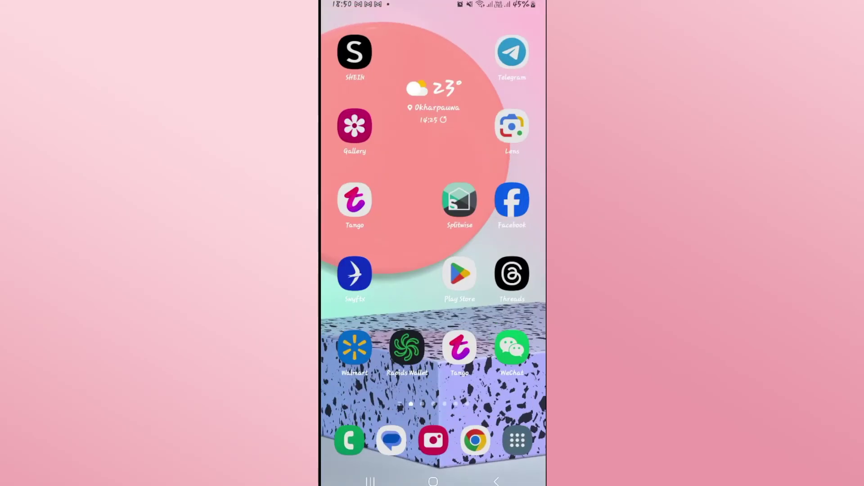